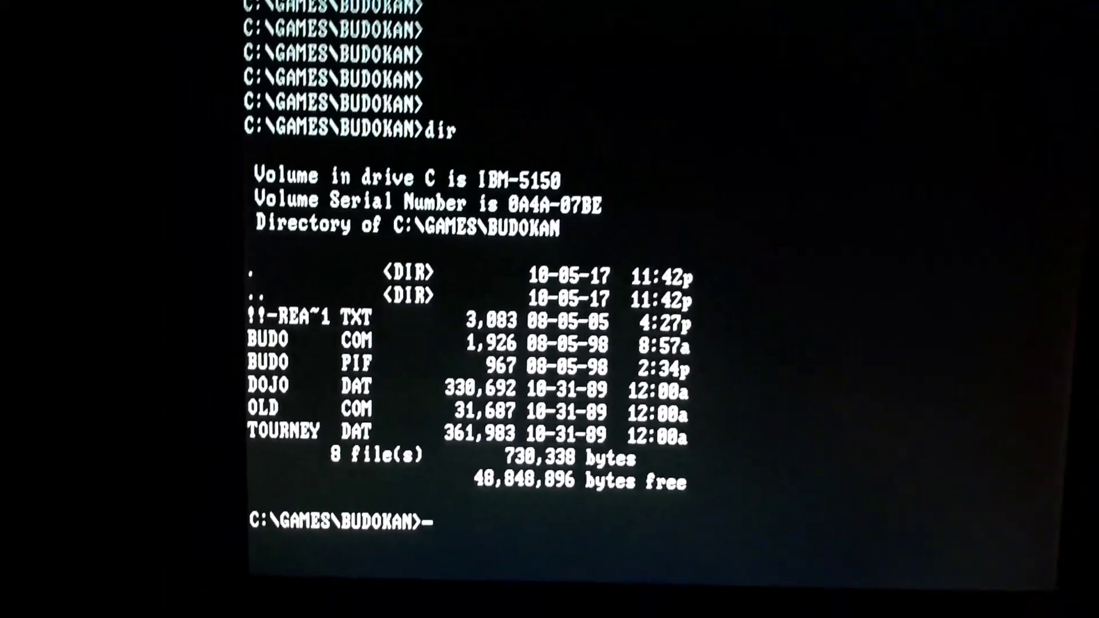
{"action": "type", "text": "cd .."}
Run cd .. twice and cd apps to reach C:\APPS, then try cd ws30, which fails.
{"action": "key", "text": "Return"}
{"action": "type", "text": "cd .."}
{"action": "key", "text": "Return"}
{"action": "type", "text": "cd apps"}
{"action": "key", "text": "Return"}
{"action": "type", "text": "cd ws30"}
{"action": "key", "text": "Return"}
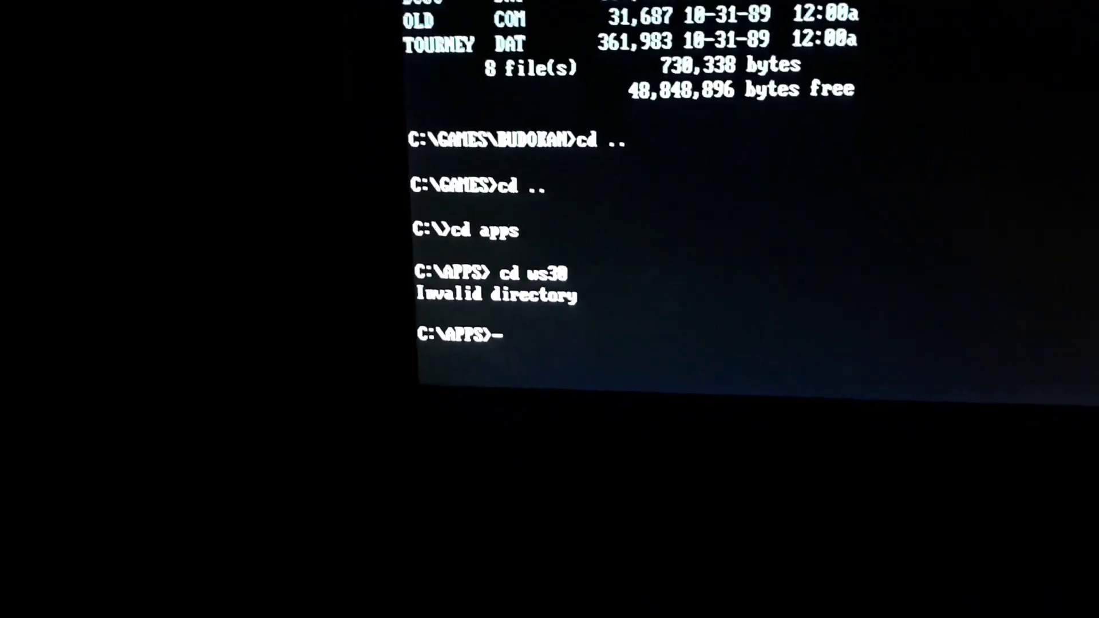